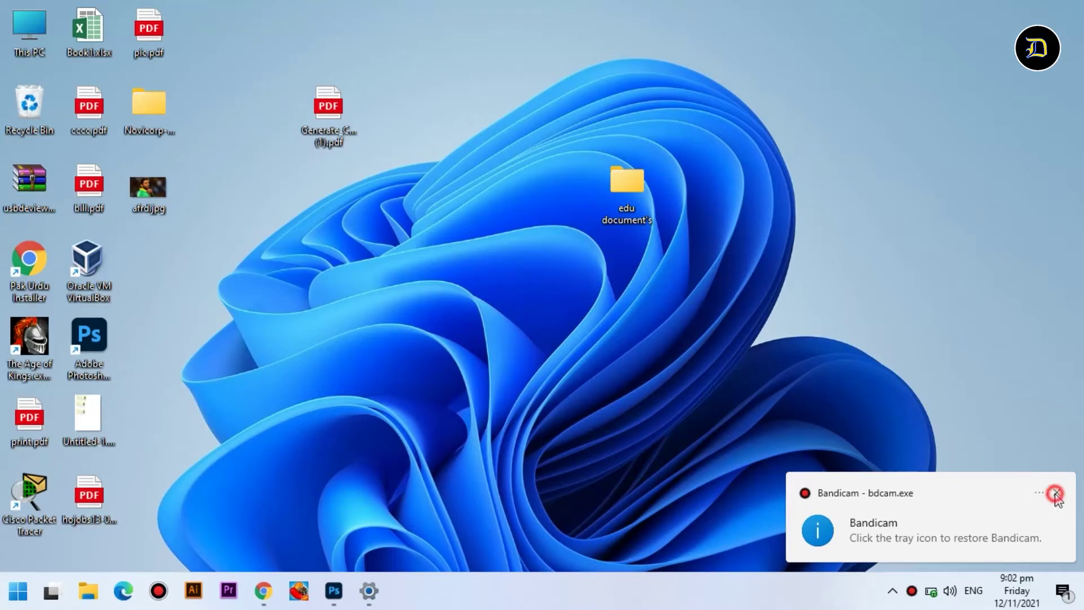
Close the Bandicam notice, restore the afrd.jpg portrait window, and browse the selection tools.
click(1056, 492)
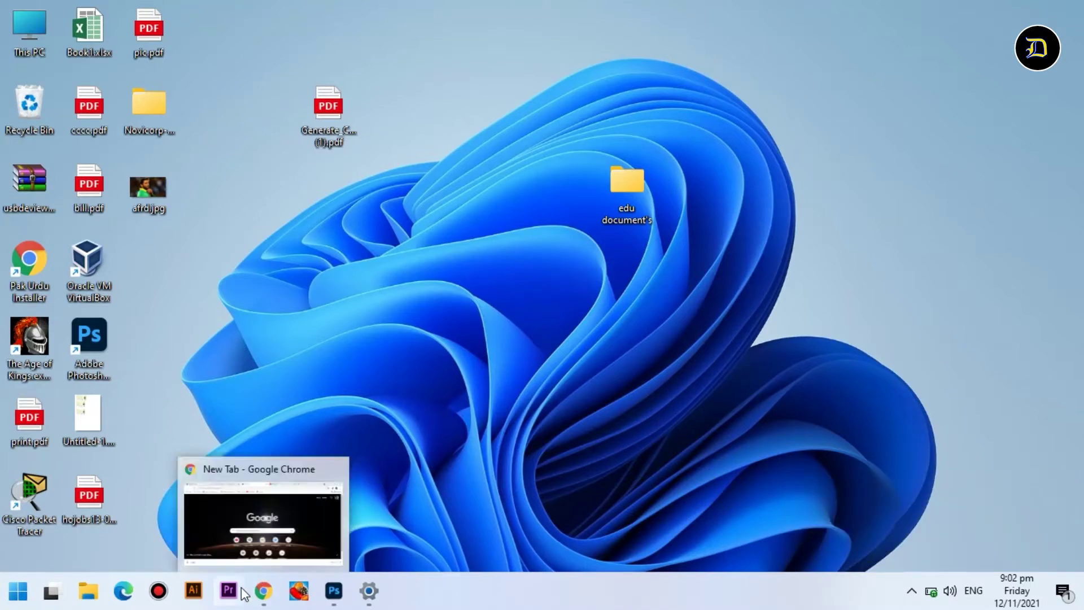
click(333, 590)
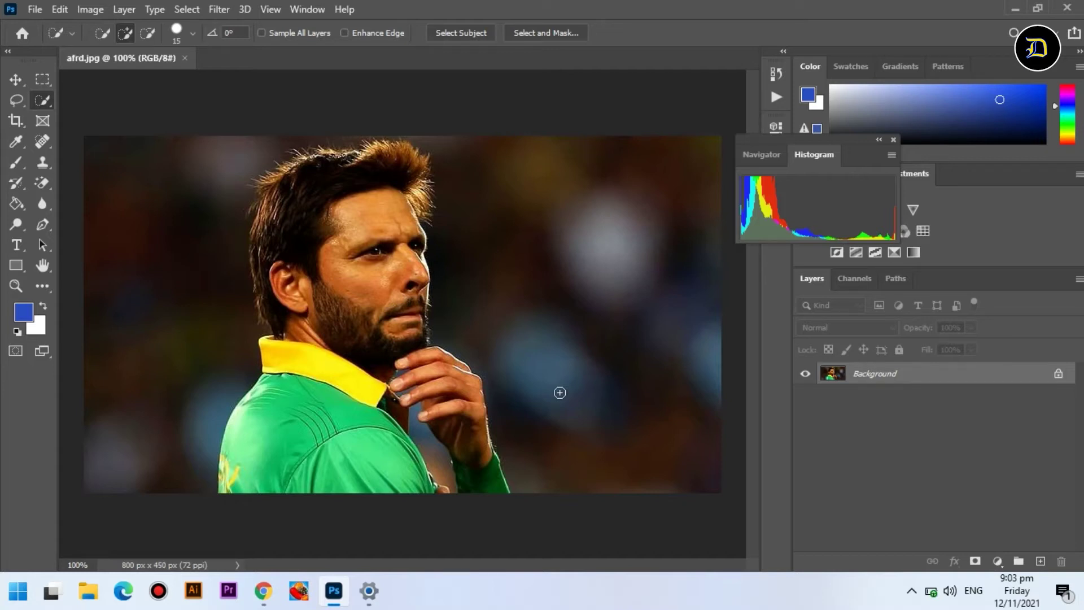
click(50, 100)
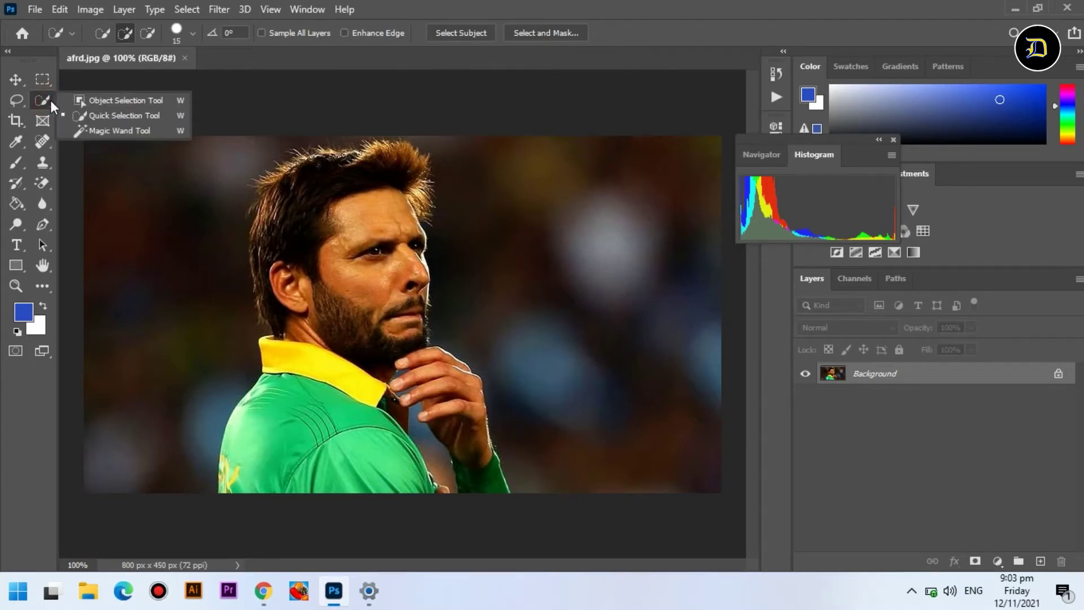
click(50, 100)
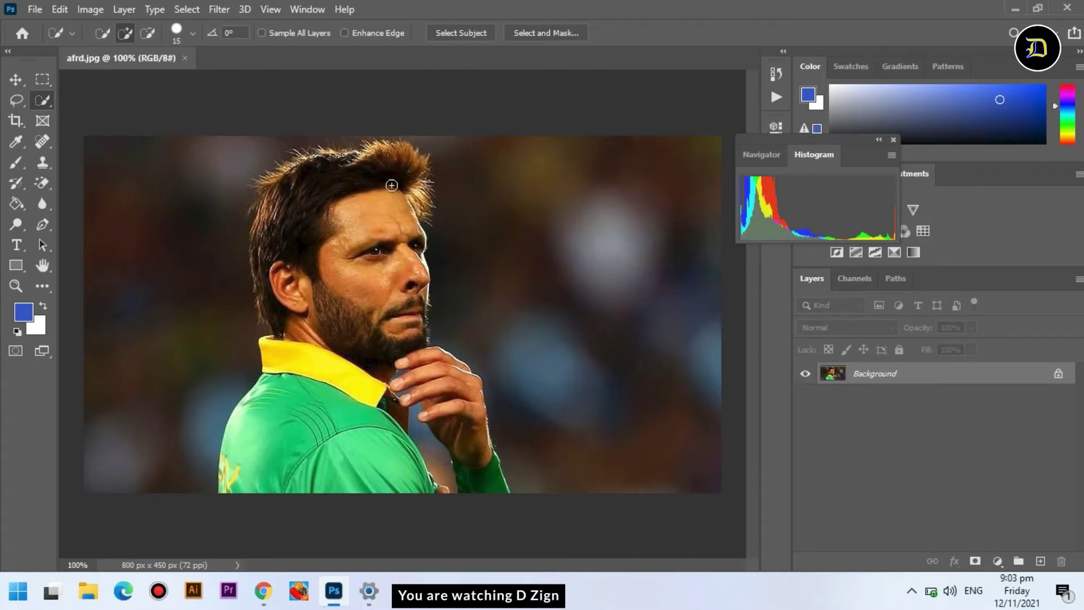
key(shift+w)
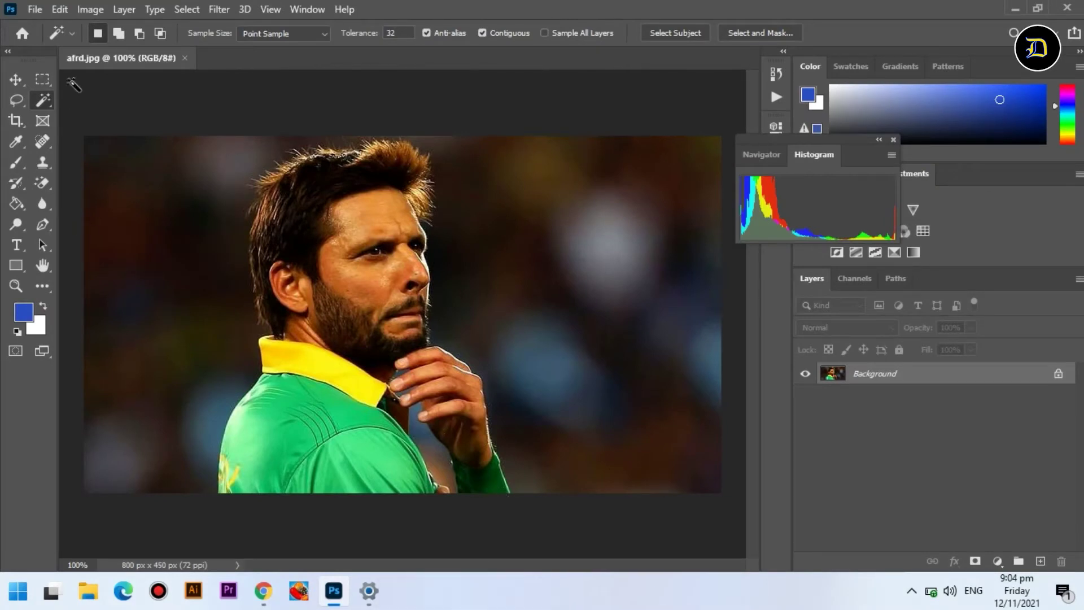
right_click(43, 104)
click(65, 112)
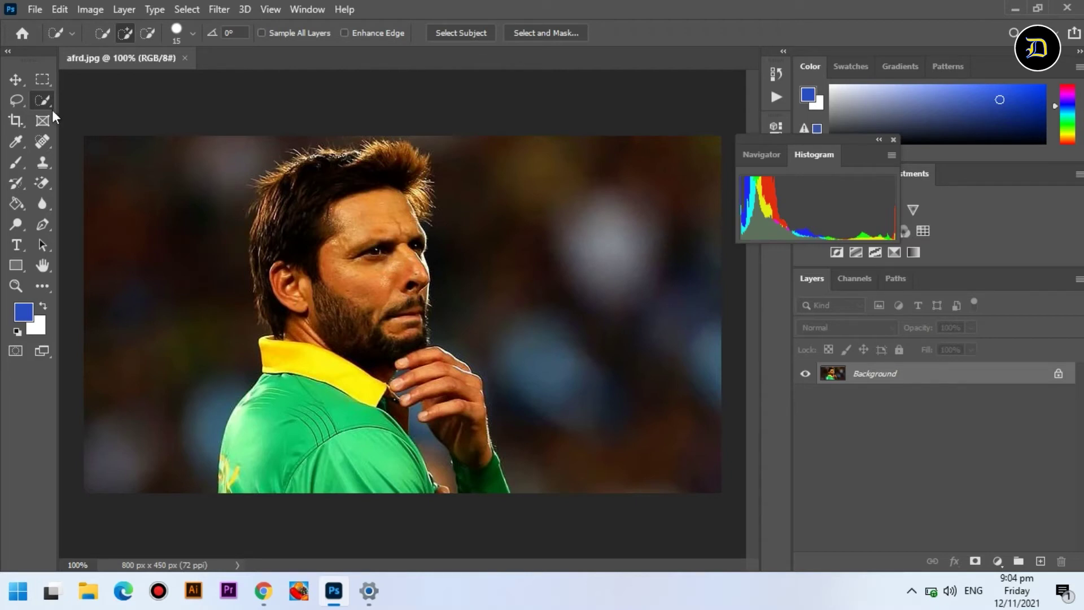
click(478, 34)
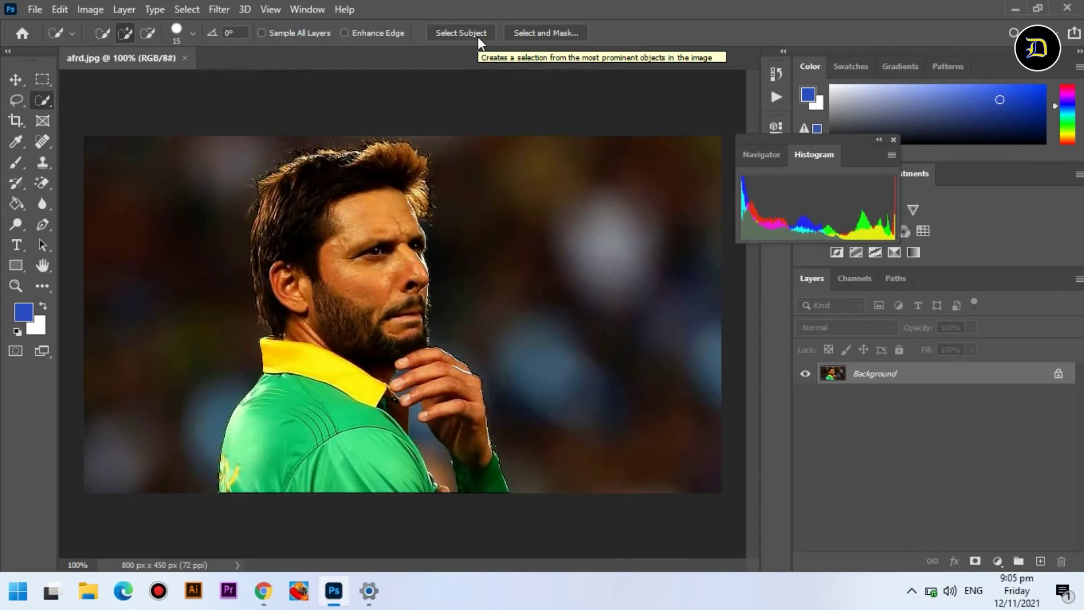
Unlock the Background layer, turning it into editable Layer 0.
click(1059, 374)
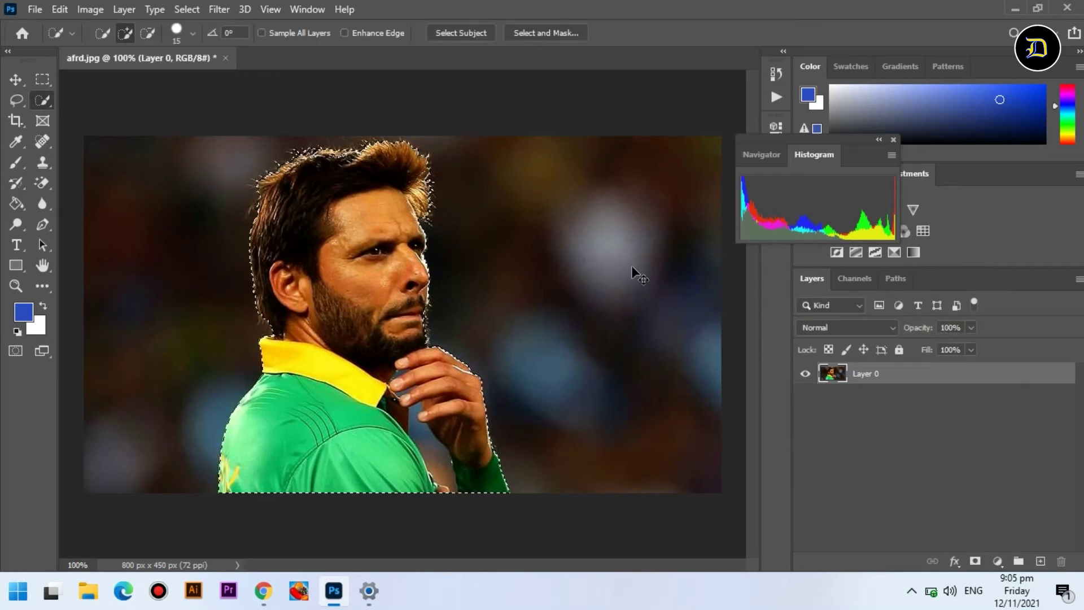
Invert the subject selection and delete the blurred background to transparency.
key(ctrl+shift+i)
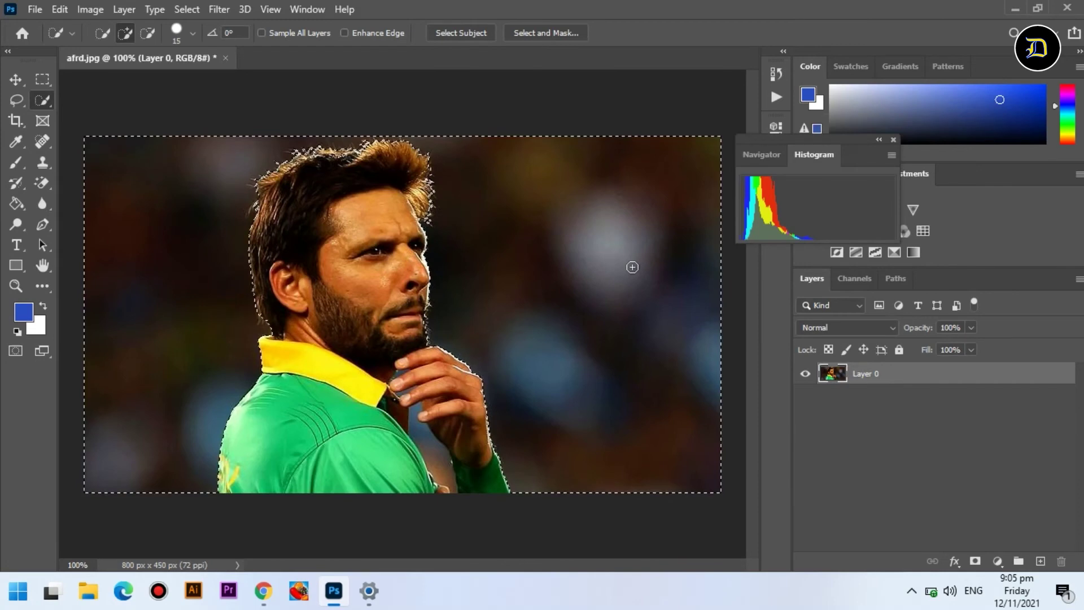
key(ctrl+d)
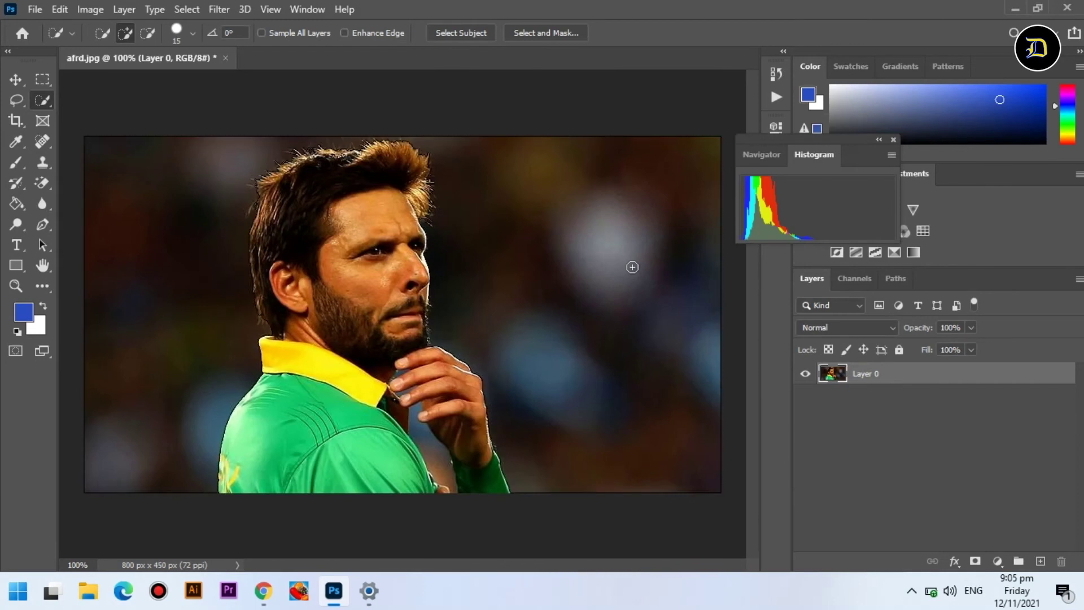
key(ctrl+shift+d)
key(Delete)
key(ctrl+d)
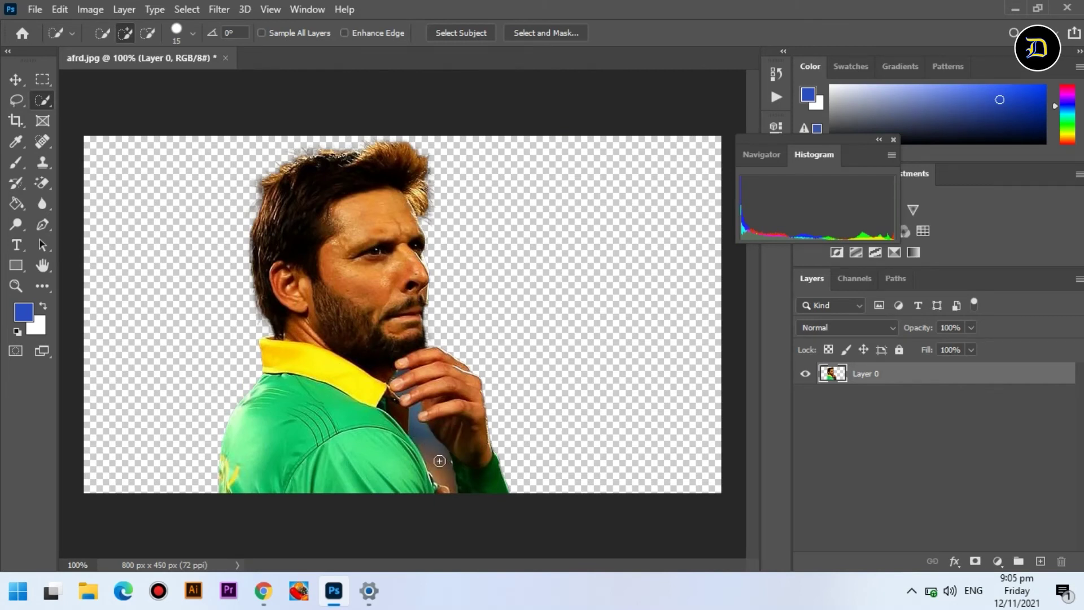
Lasso and delete the leftover background patch between the hand and shirt.
drag(439, 461, 436, 455)
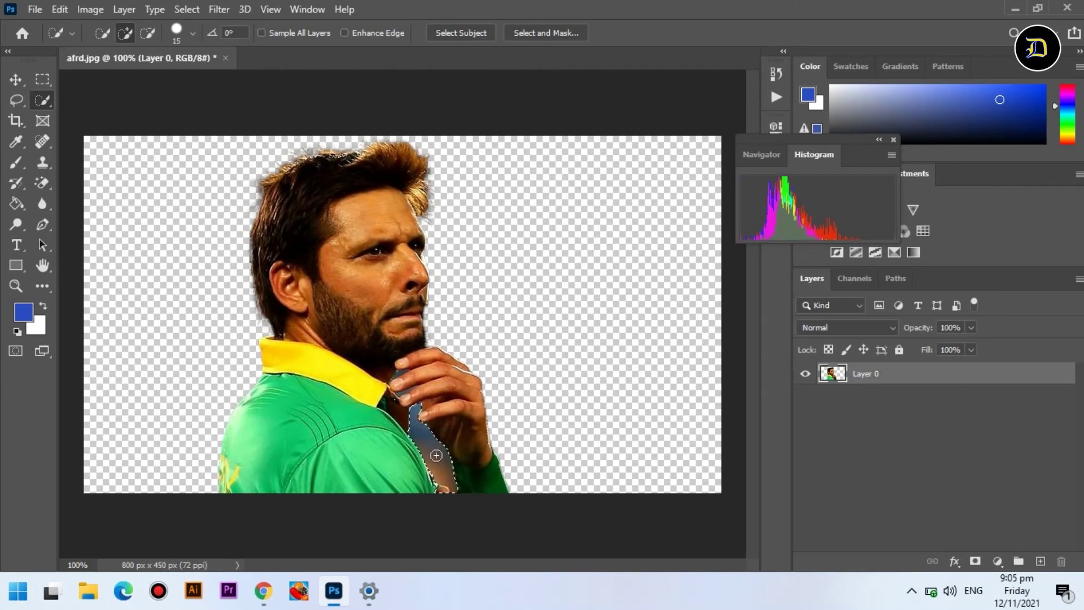
key(Delete)
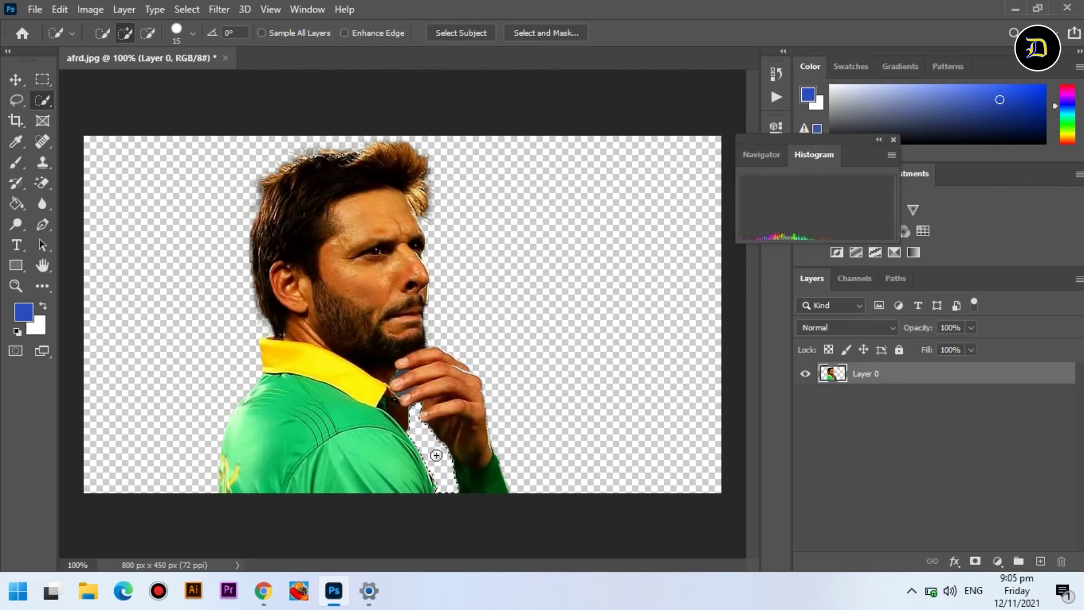
key(ctrl+d)
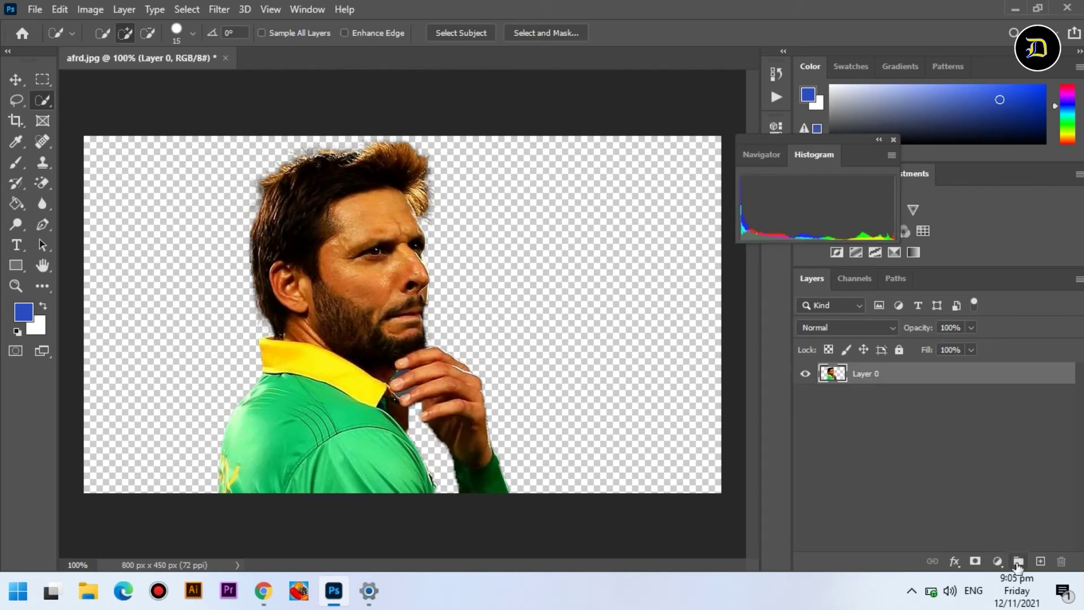
click(1017, 561)
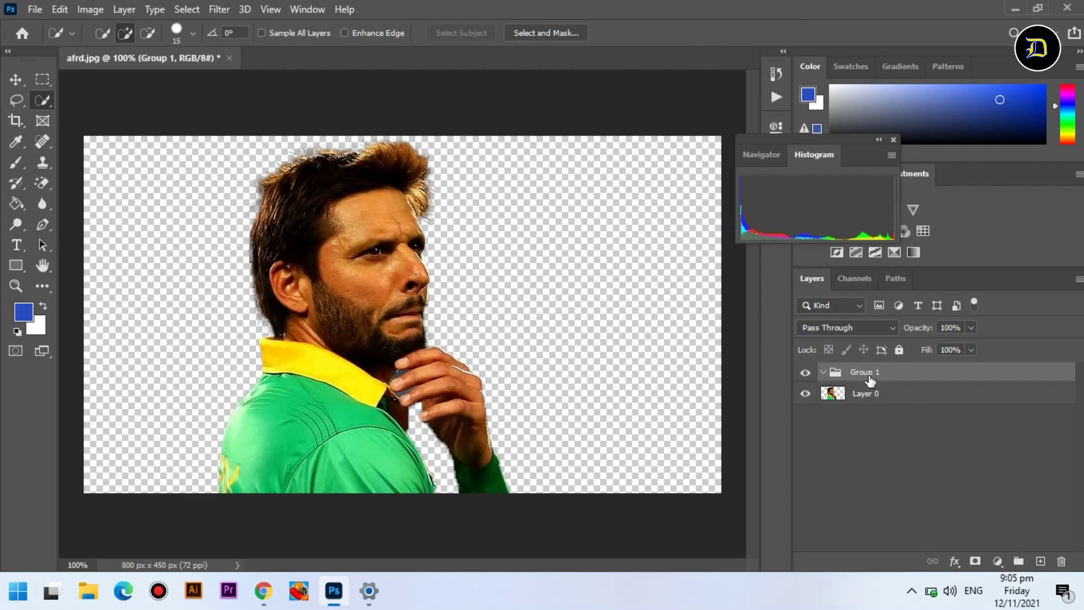
Undo the stray layer group and add Layer 1 beneath Layer 0.
key(ctrl+z)
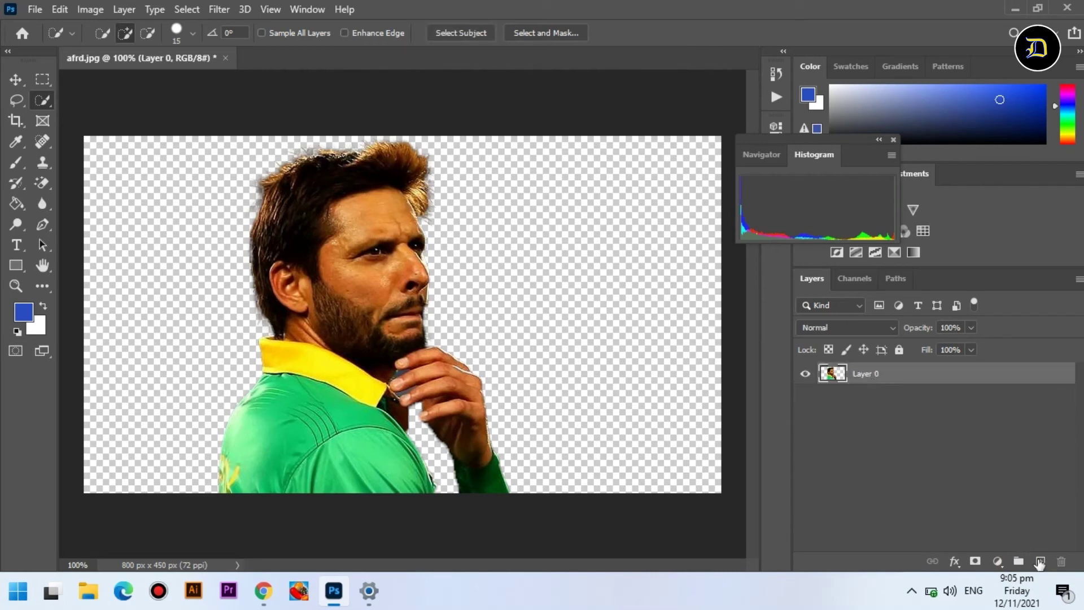
click(1039, 562)
drag(898, 384, 894, 413)
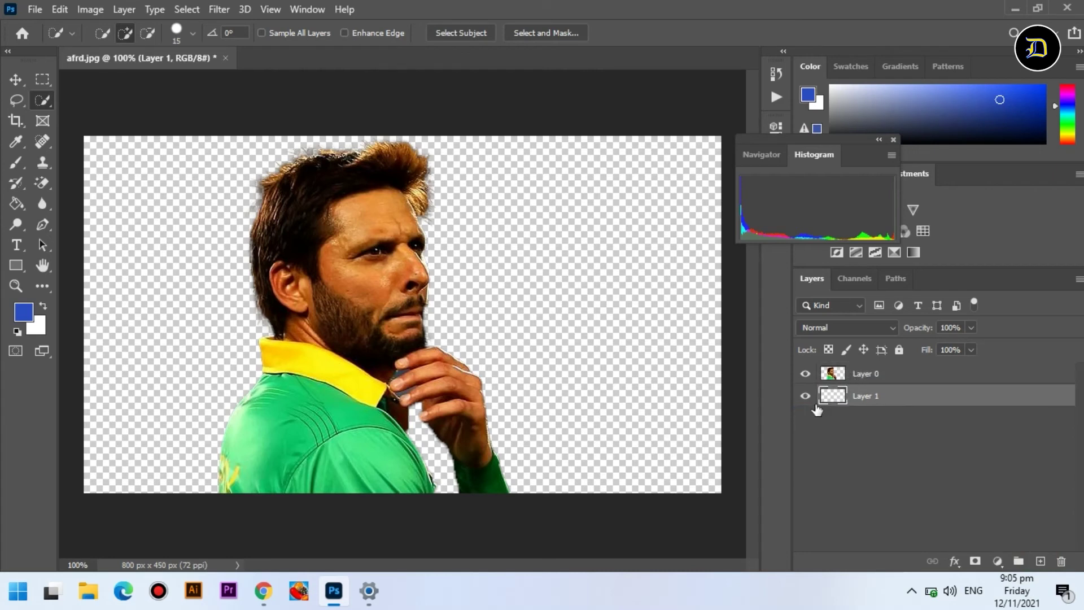
Set the foreground colour to blue and pick the Paint Bucket Tool.
click(27, 313)
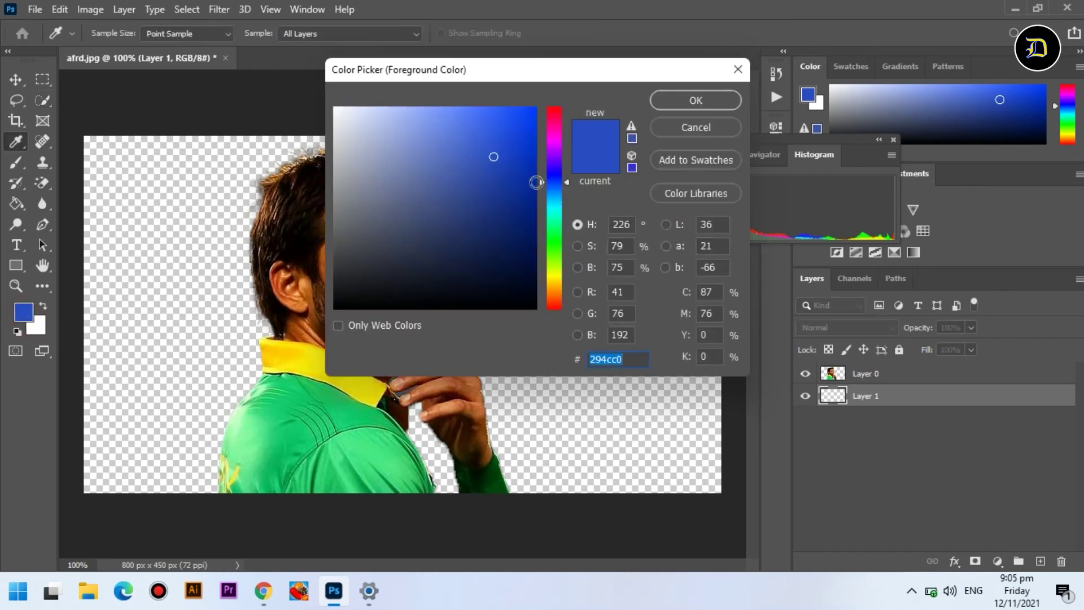
click(703, 96)
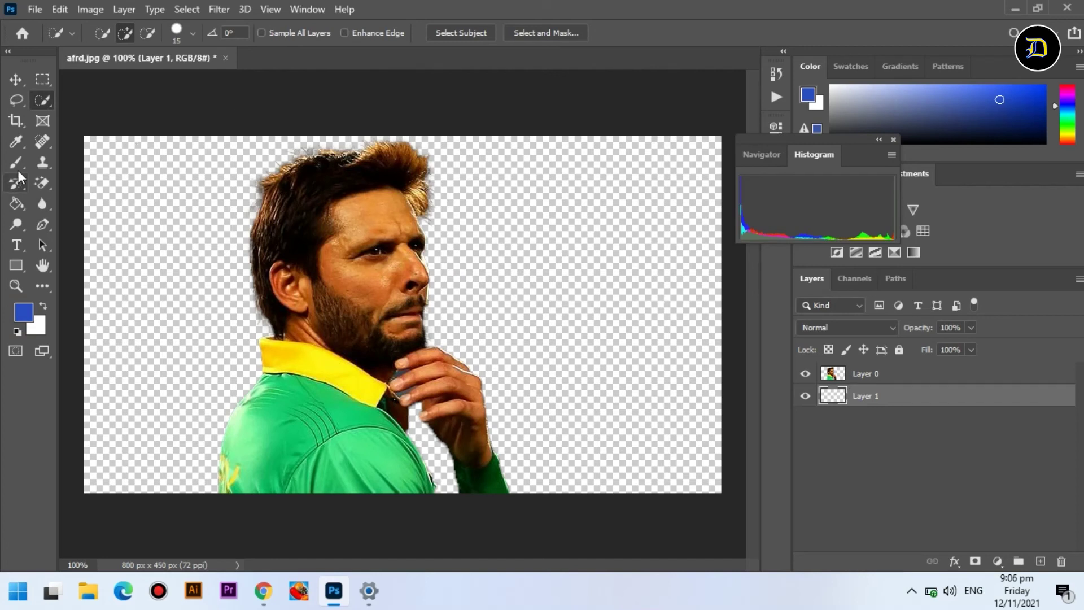
click(16, 205)
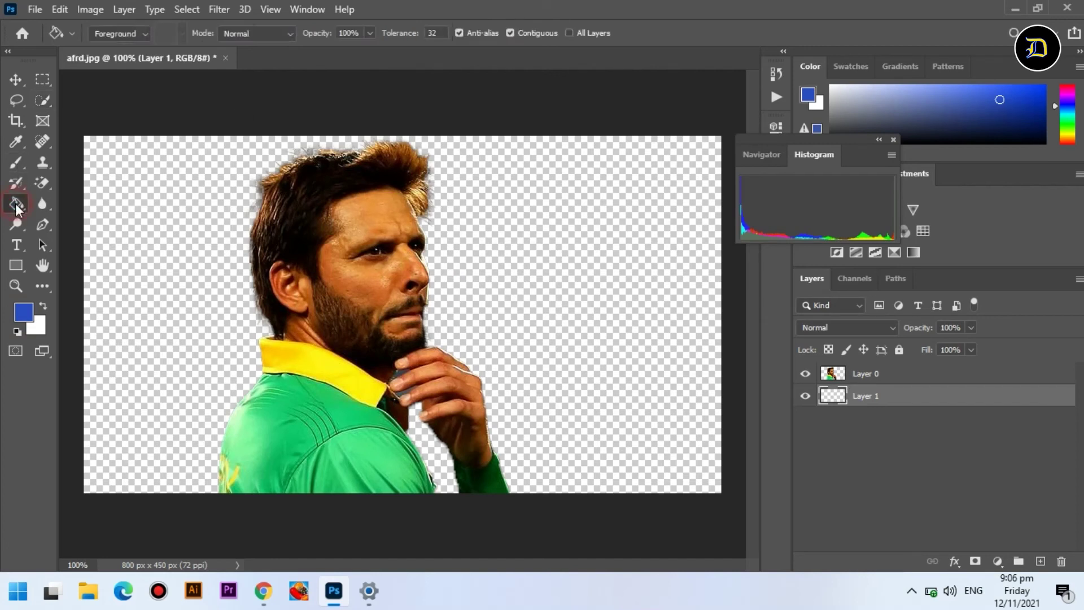
Fill the transparent area of Layer 1 with the blue foreground colour.
click(175, 182)
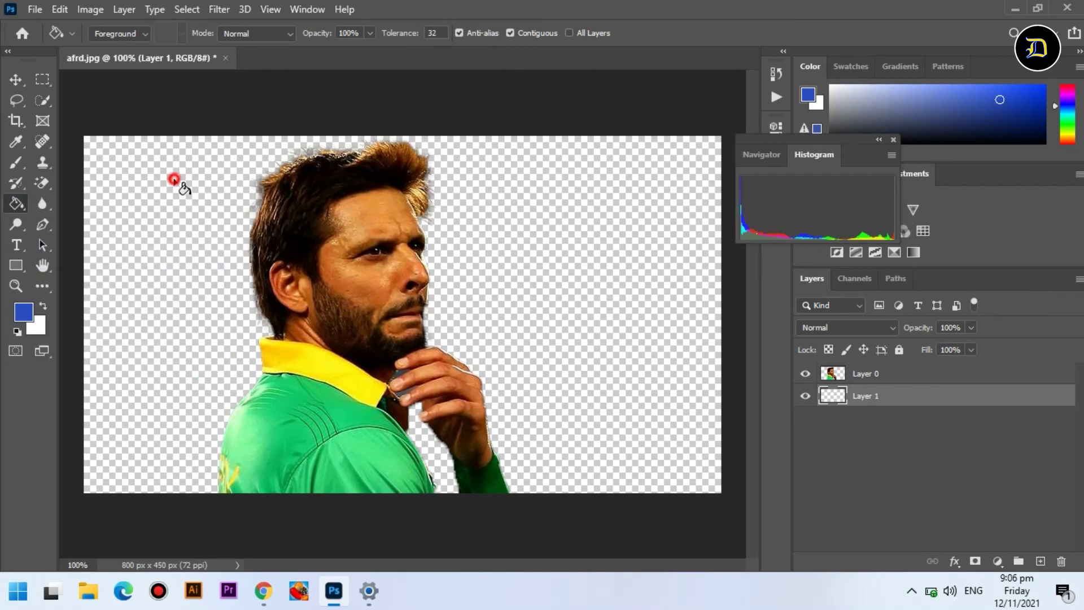